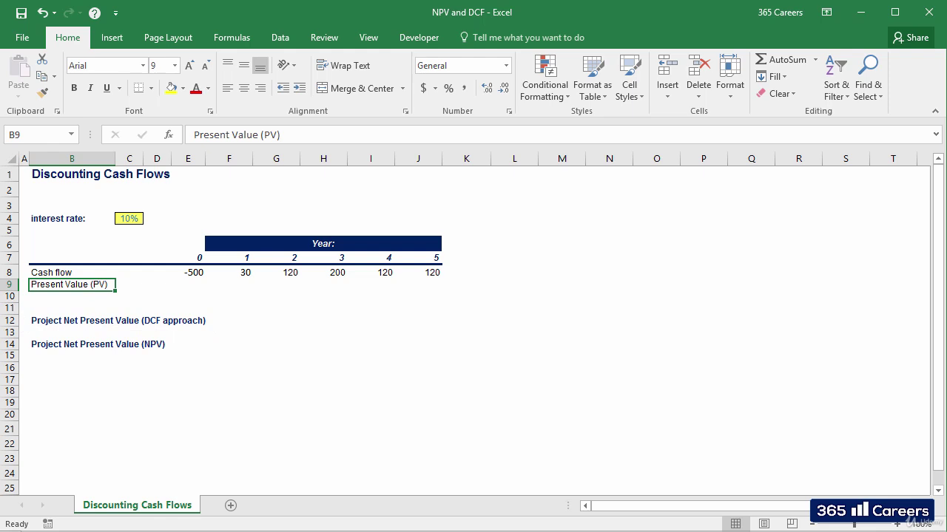
left_click(130, 273)
left_click(188, 272)
left_click(228, 272)
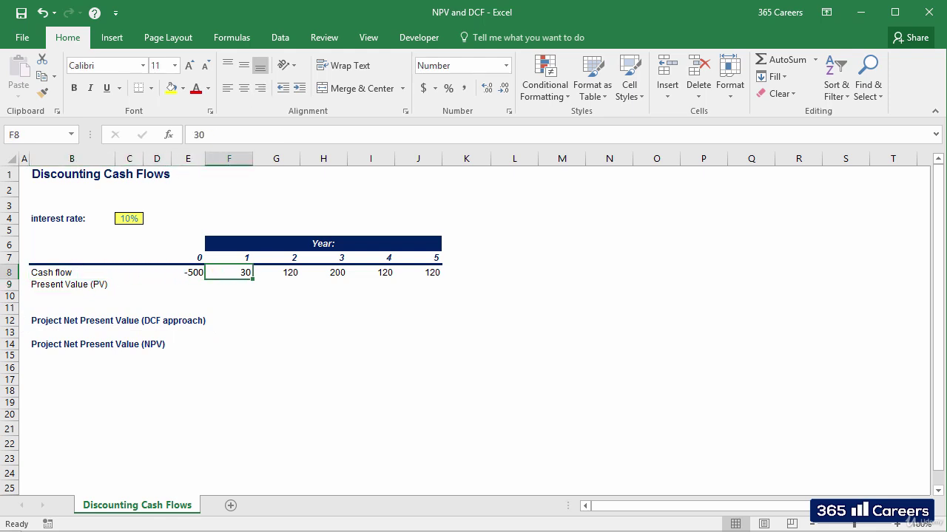
left_click(276, 272)
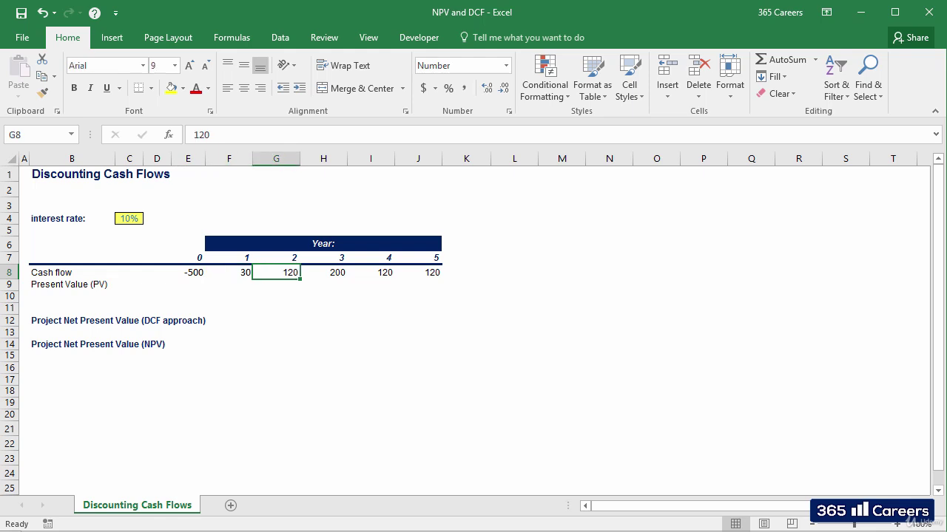
left_click(323, 273)
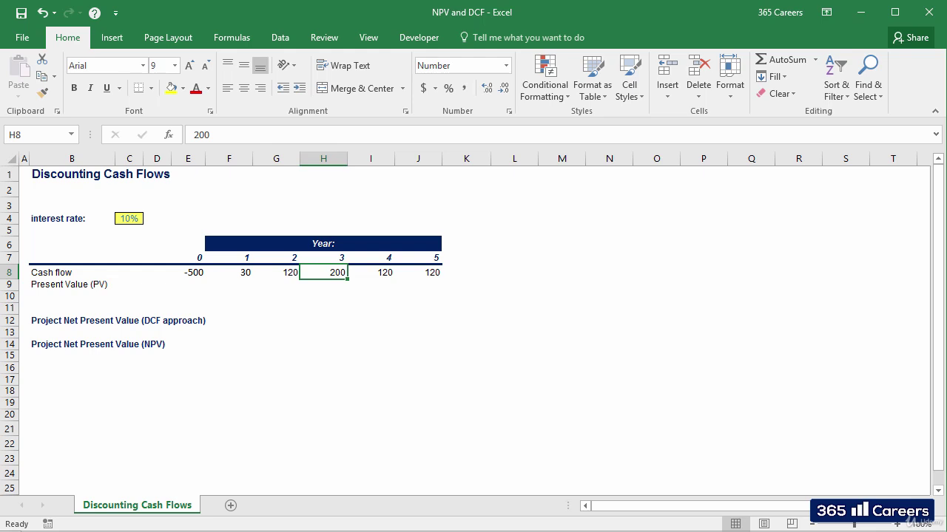
left_click(371, 272)
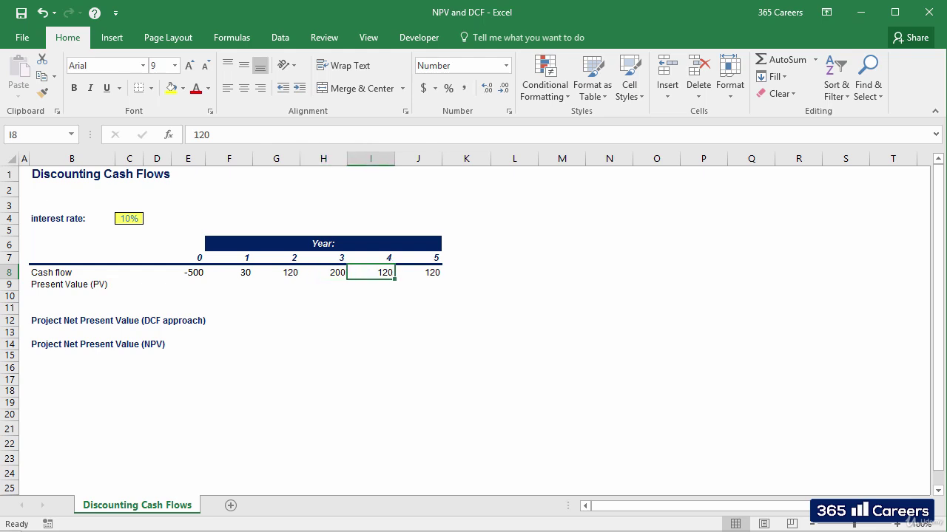
left_click(418, 273)
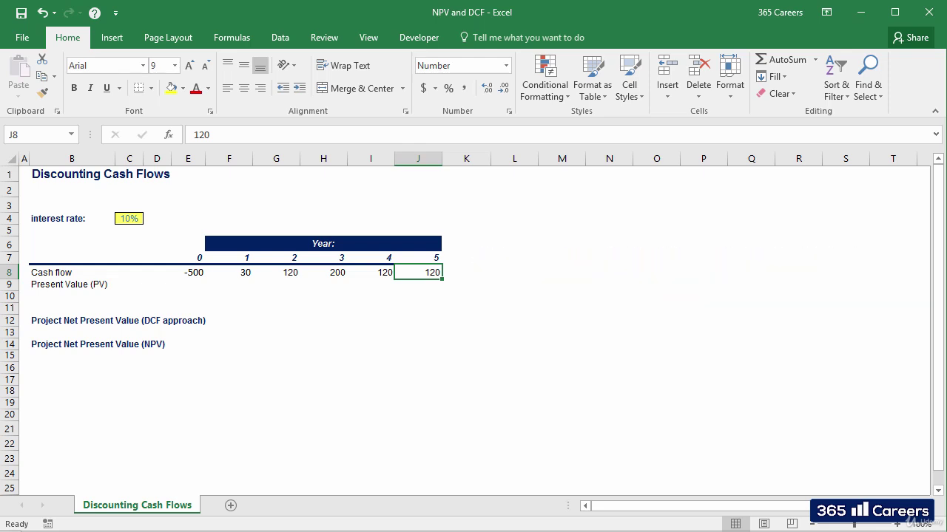
left_click(188, 272)
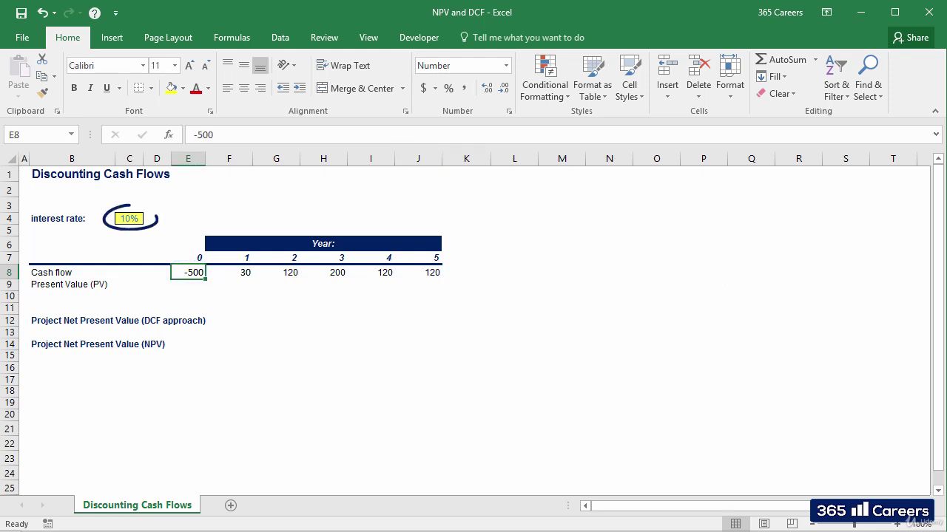
key("Left")
key("Left")
key("Up")
key("Up")
key("Up")
key("Up")
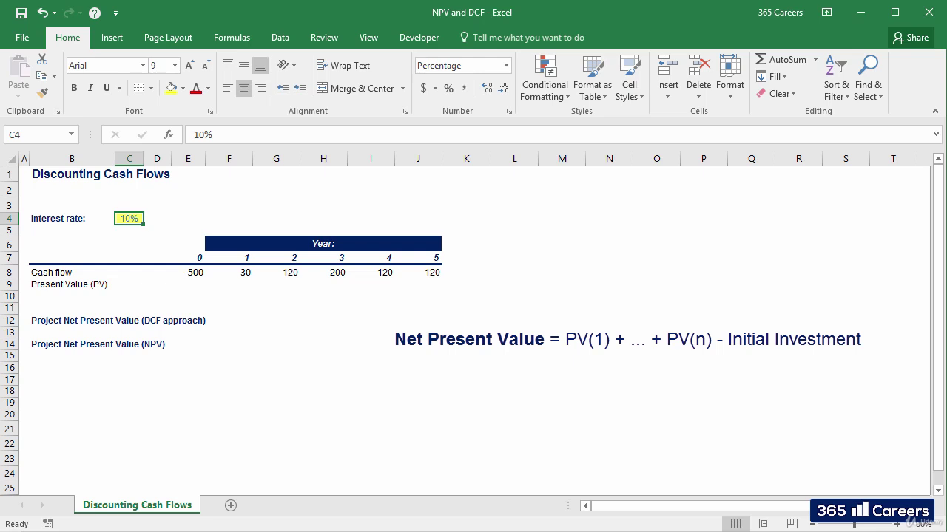
Copy the -500 initial cash flow from E8 into E9 as the year 0 present value
key("Down")
key("Down")
key("Down")
key("Down")
key("Down")
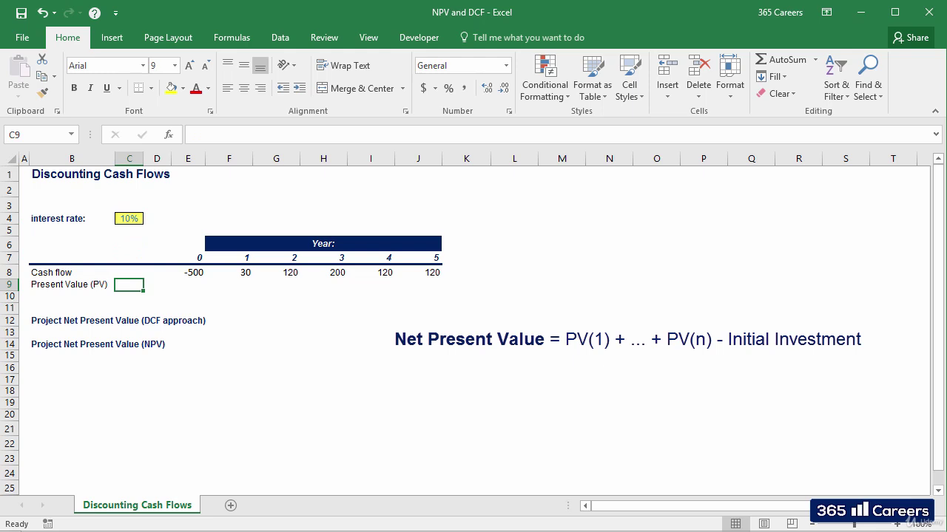
key("Right")
key("Right")
left_click(188, 272)
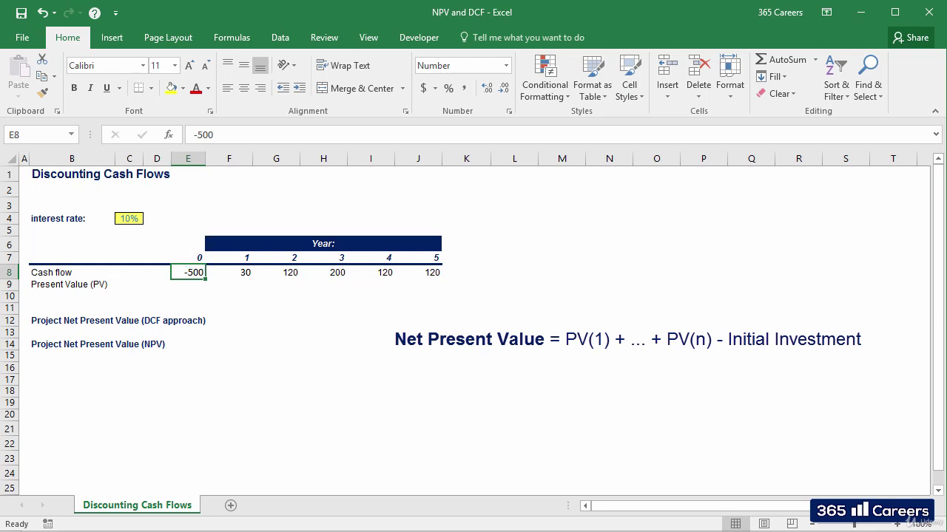
key("ctrl+c")
left_click(188, 284)
key("Return")
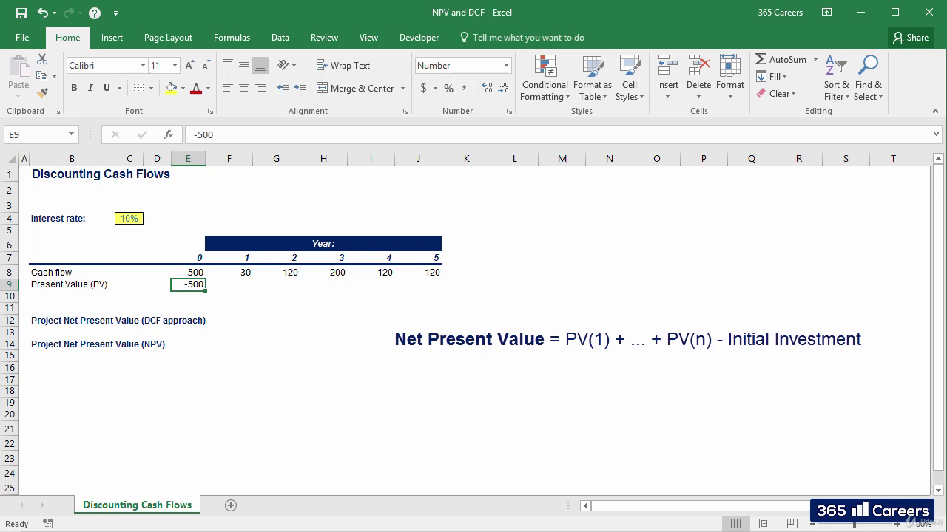
Review the year 1 and year 2 cash flows, then select F9 for the year 1 present value
key("Right")
key("Up")
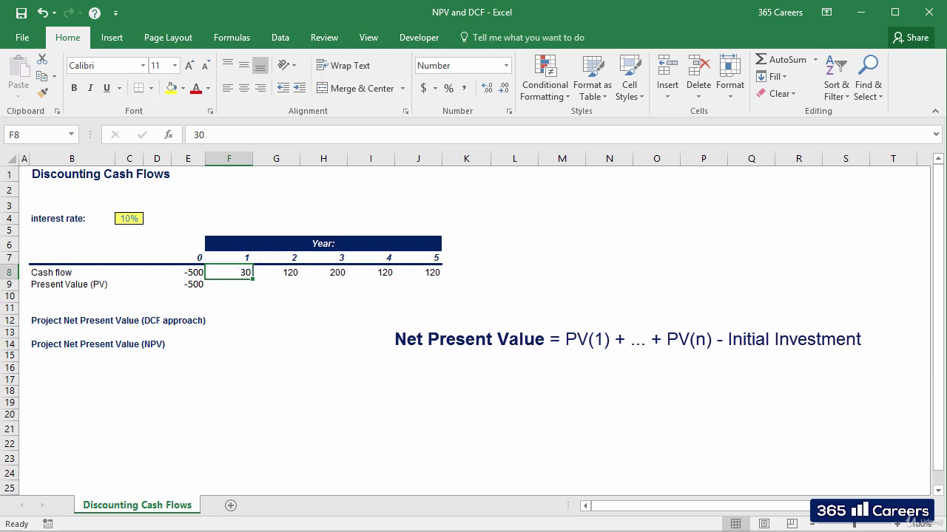
left_click(276, 272)
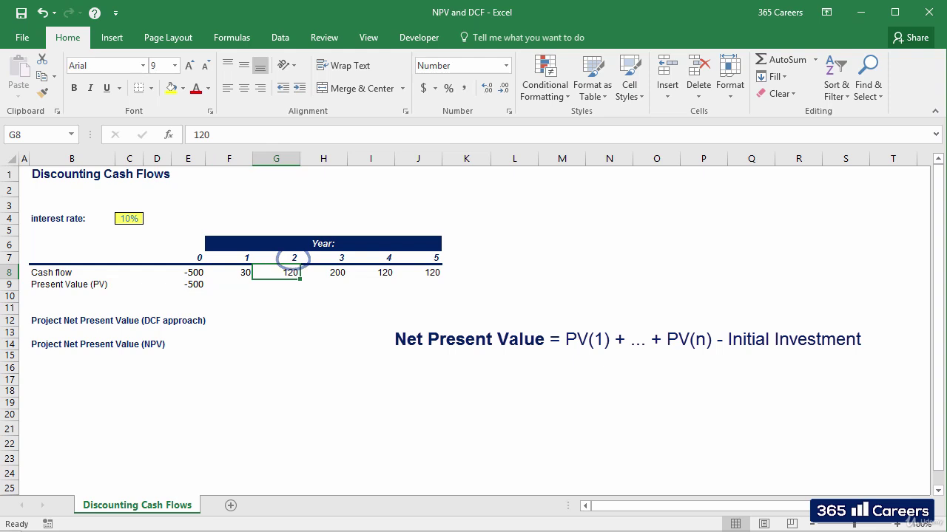
left_click(229, 272)
left_click(229, 284)
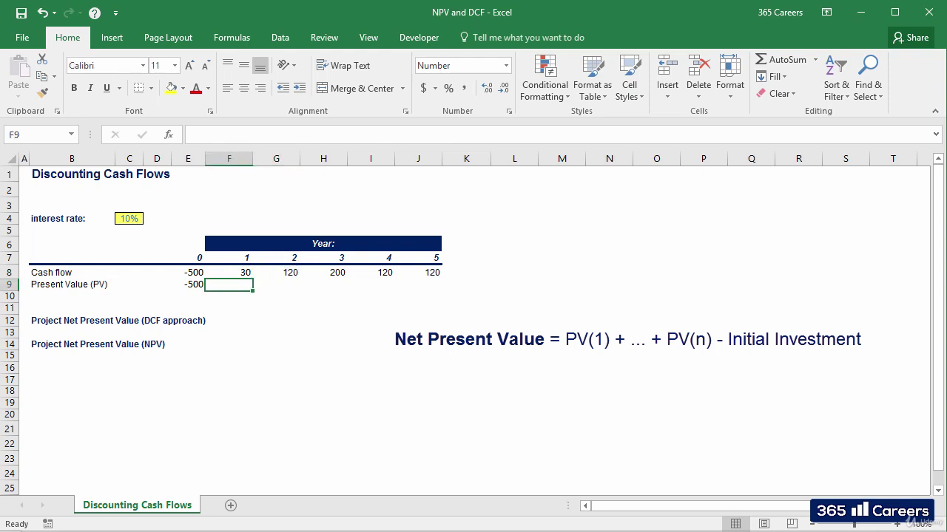
Enter =F8/(1+C4)^F7 in F9 to discount the year 1 cash flow of 30
type("=")
left_click(236, 272)
type("/(1+")
key("Left")
key("Left")
key("Left")
key("Up")
key("Up")
key("Up")
key("Up")
key("Up")
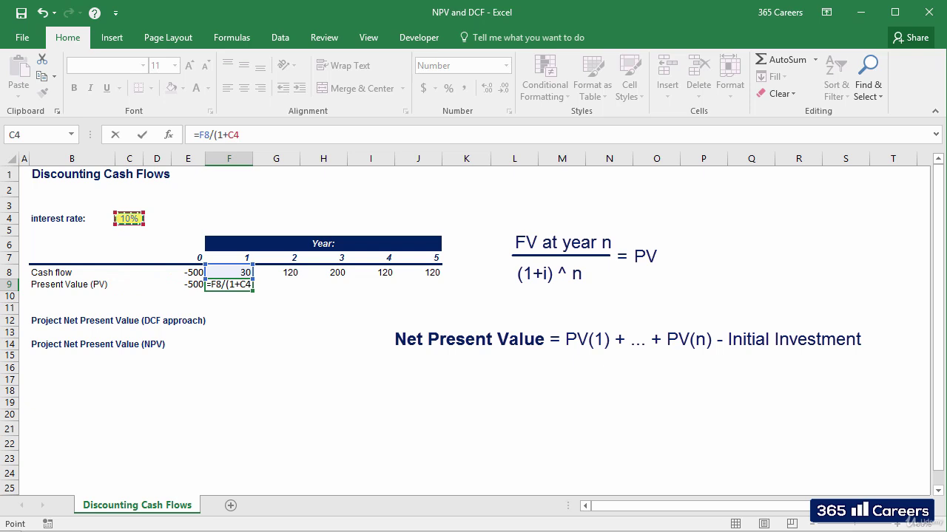
type(")^")
key("Up")
key("Up")
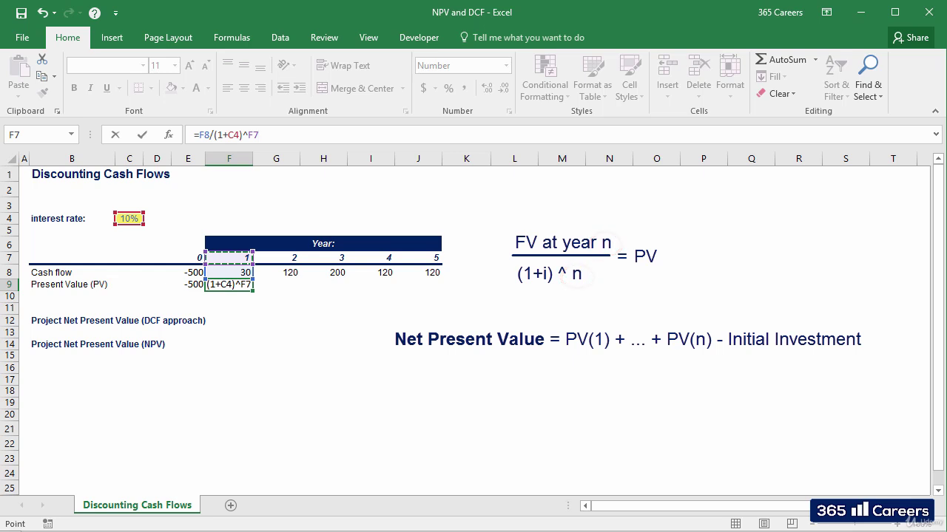
key("ctrl+Return")
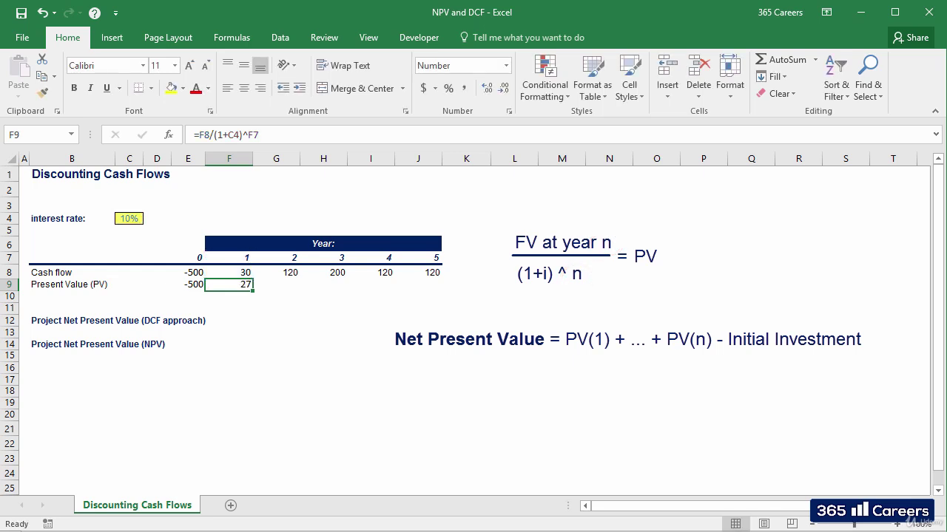
Lock the interest rate reference to $C$4 in the F9 formula, giving 27
left_click(276, 285)
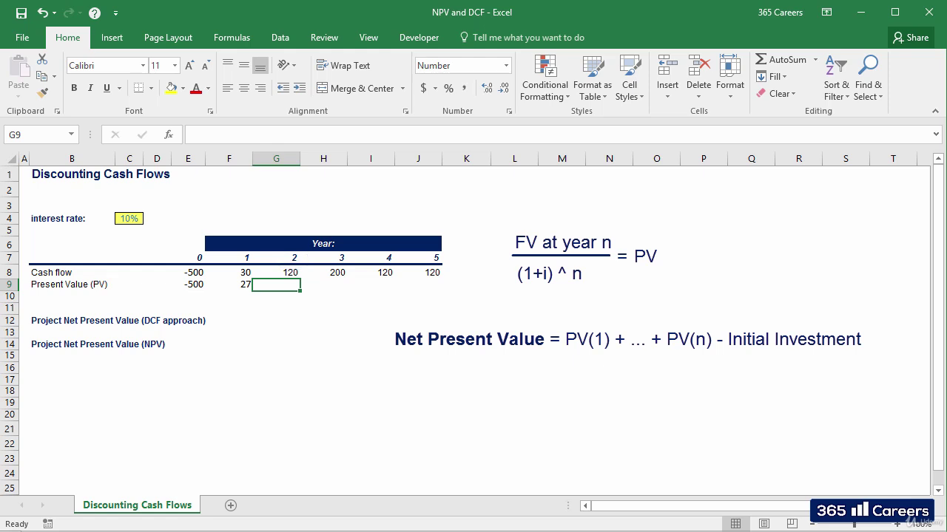
left_click(229, 284)
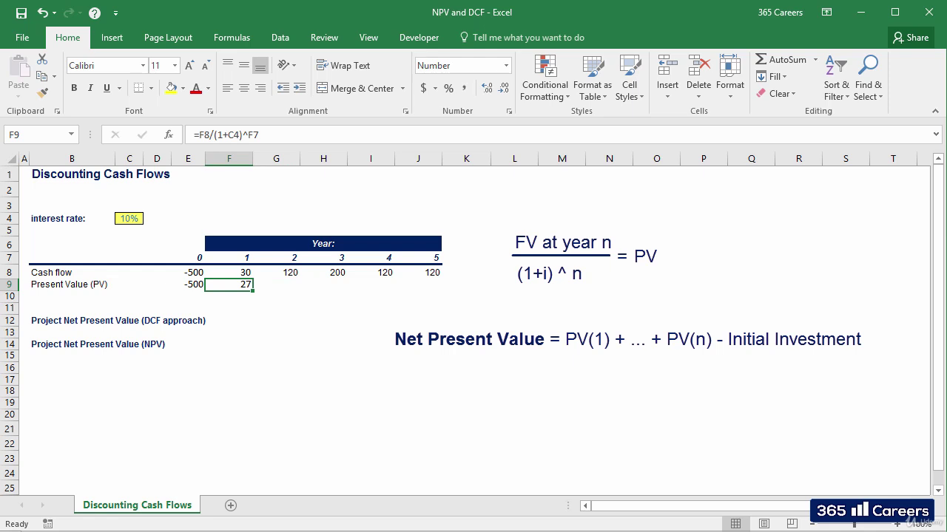
key("F2")
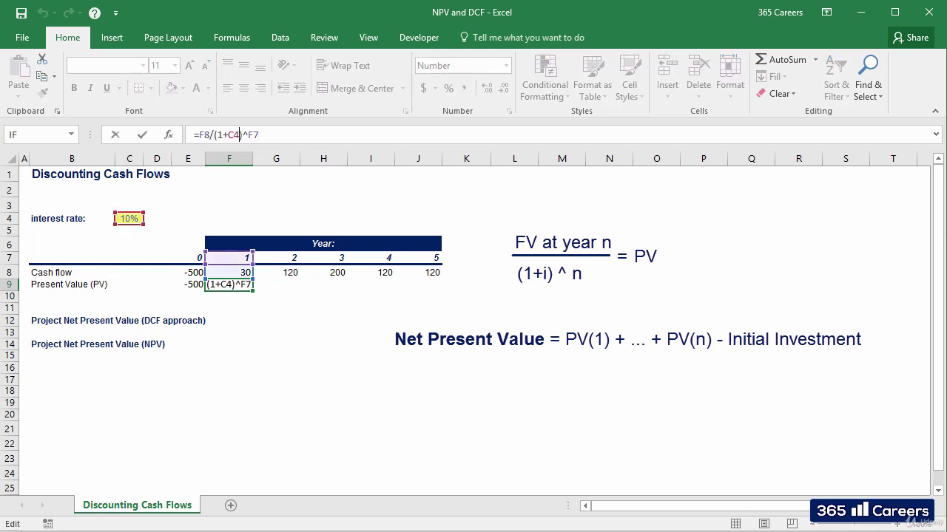
key("F4")
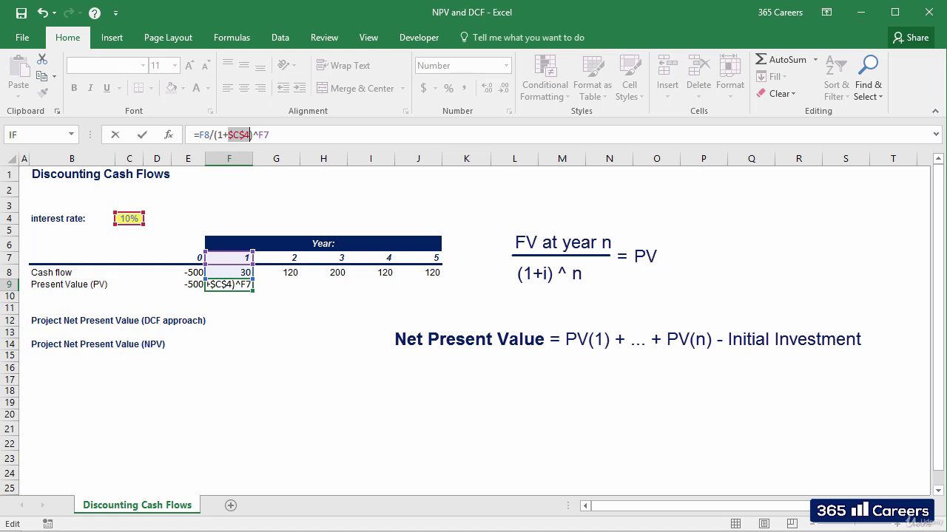
key("ctrl+Return")
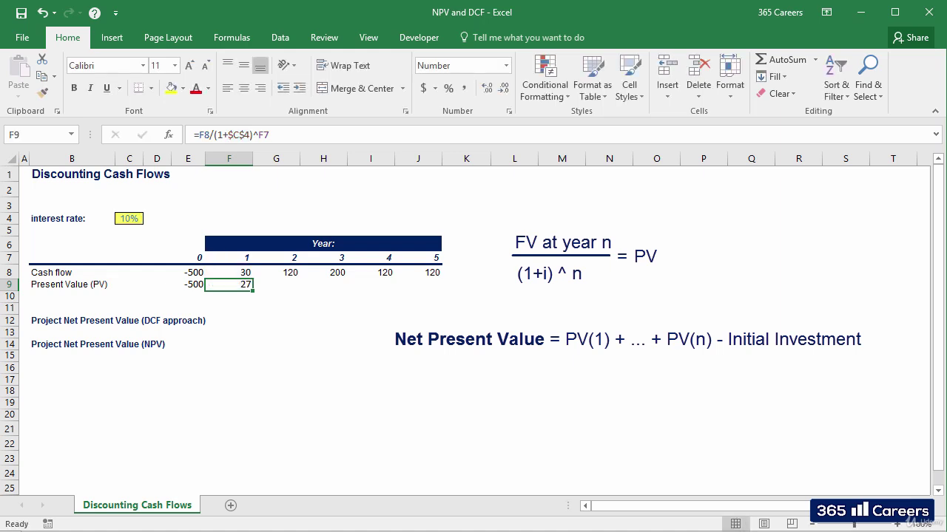
key("ctrl+c")
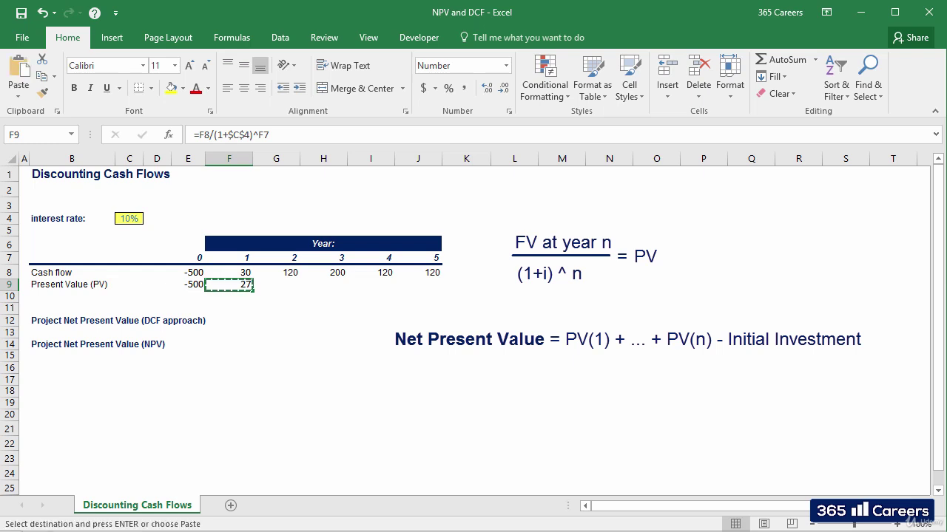
key("shift+Right")
key("shift+Right")
key("shift+Right")
key("shift+Right")
key("Return")
key("Escape")
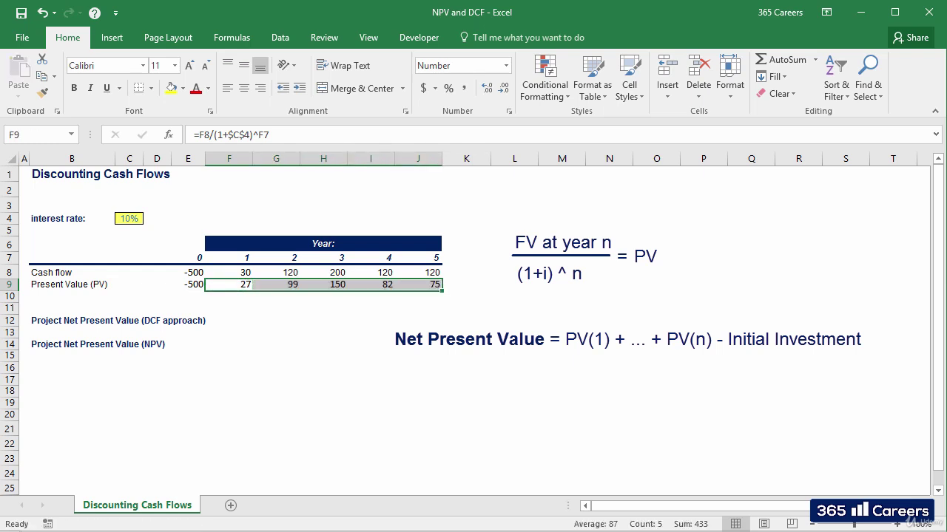
left_click(276, 284)
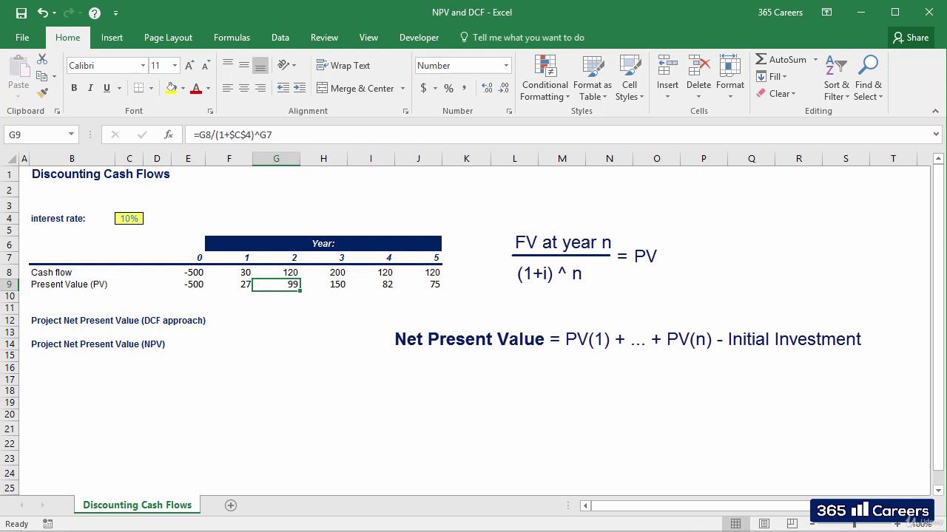
key("F2")
key("Escape")
left_click(323, 284)
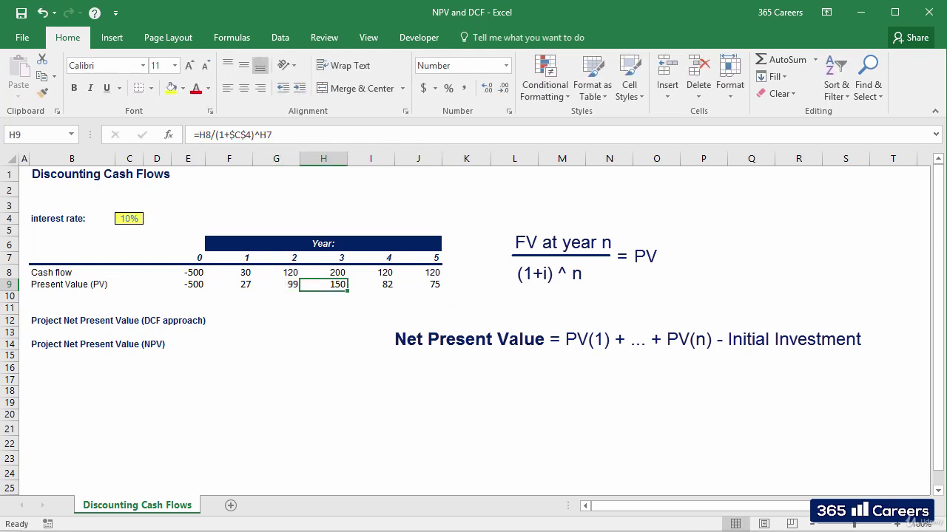
key("F2")
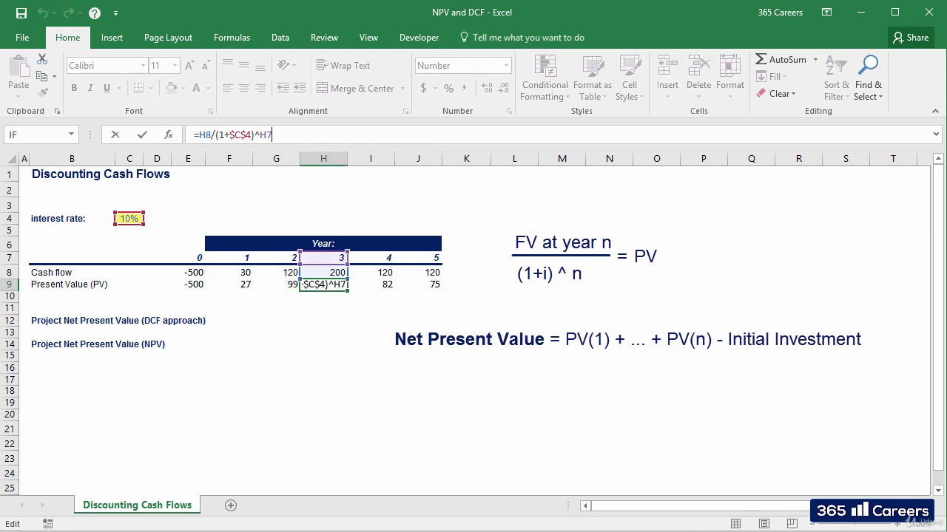
key("Escape")
left_click(370, 284)
key("F2")
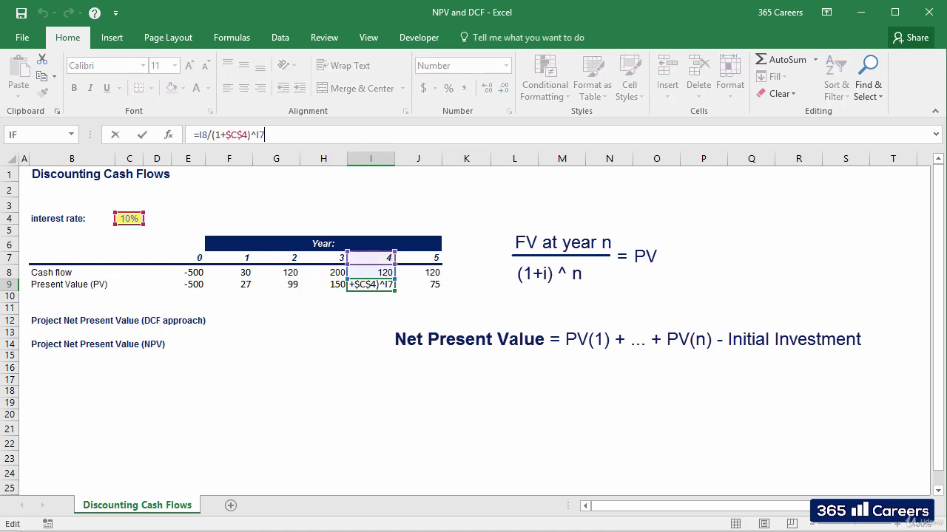
key("Escape")
left_click(418, 284)
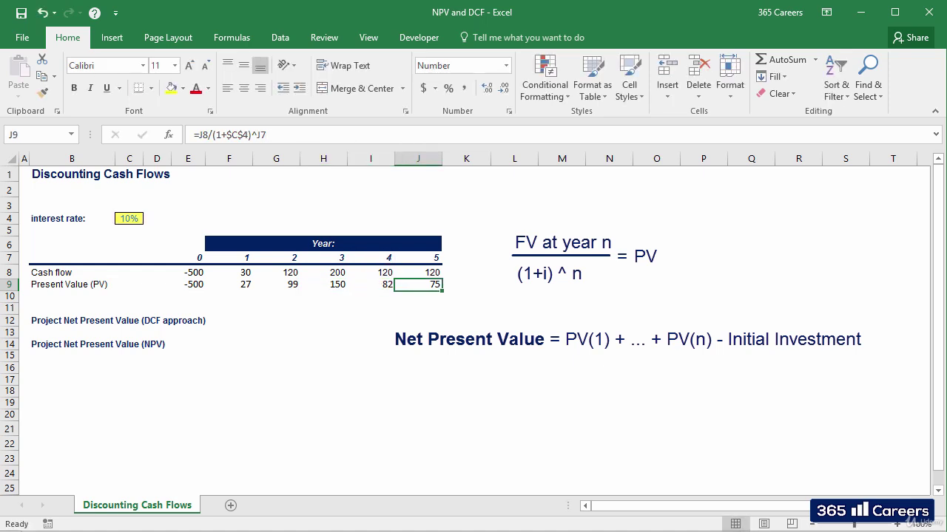
key("F2")
key("Escape")
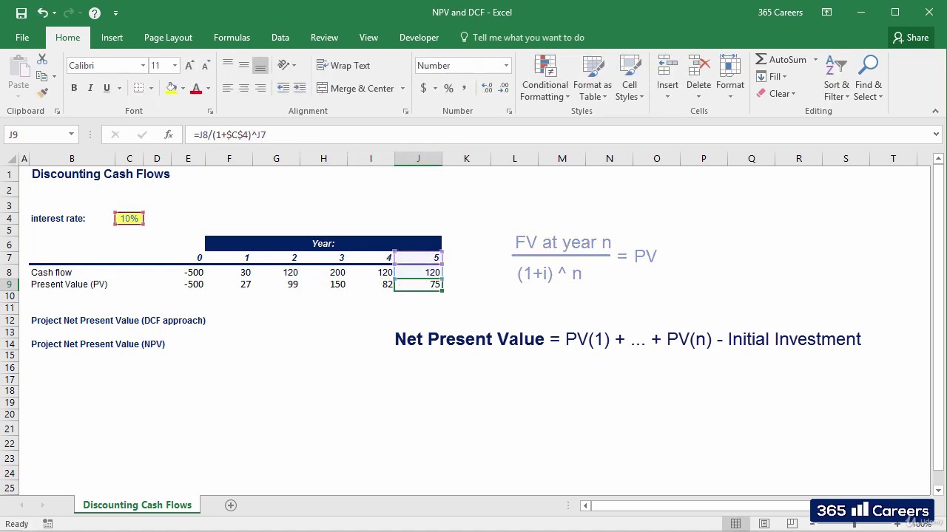
key("ctrl+Left")
key("Down")
key("Down")
key("Down")
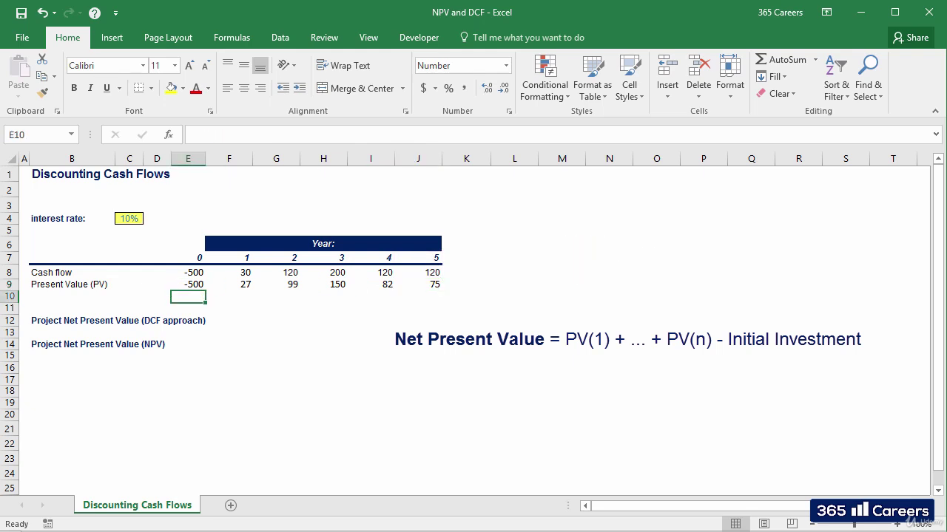
Enter =SUM(E9:J9) in F12, giving a DCF net present value of -66.82
key("Right")
type("=SUM(")
key("Up")
key("Up")
key("Up")
key("Left")
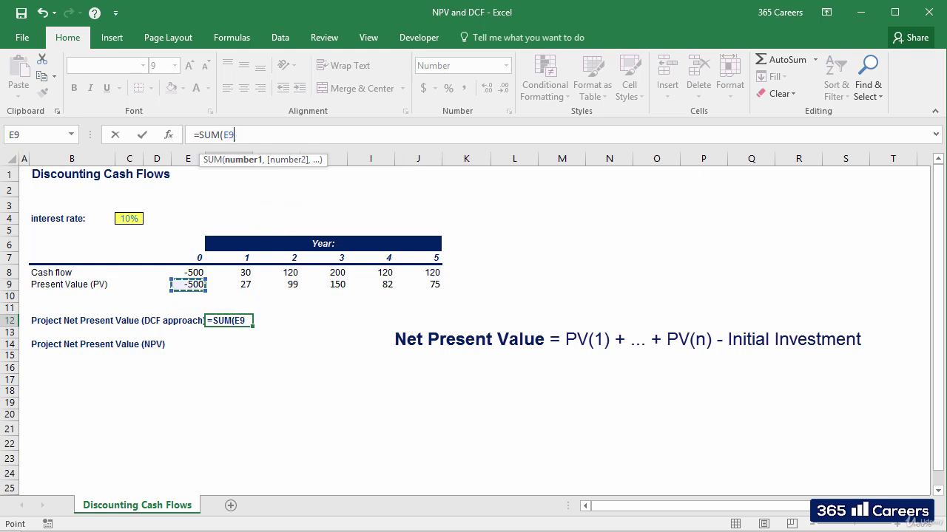
key("ctrl+shift+Right")
key("ctrl+Return")
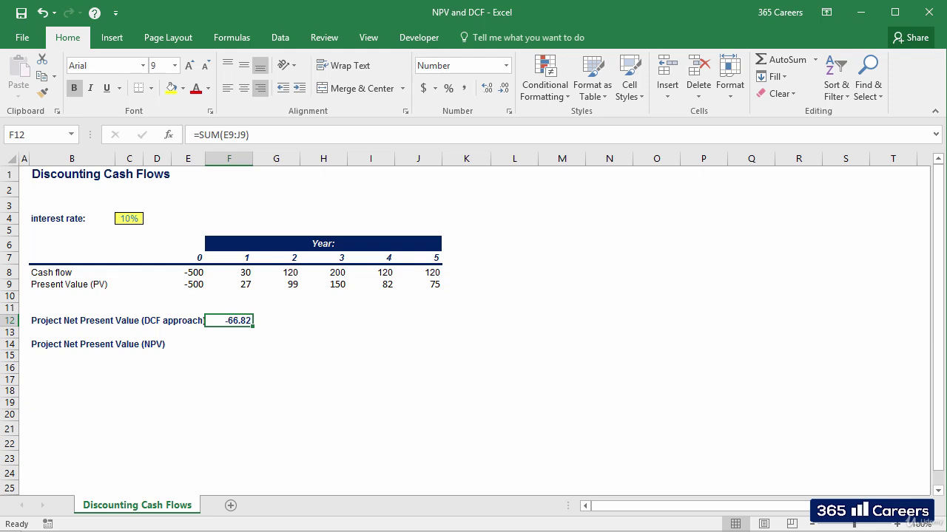
Begin an NPV formula in F14 with the 10% interest rate in C4 as its rate
key("Down")
key("Down")
type("=np")
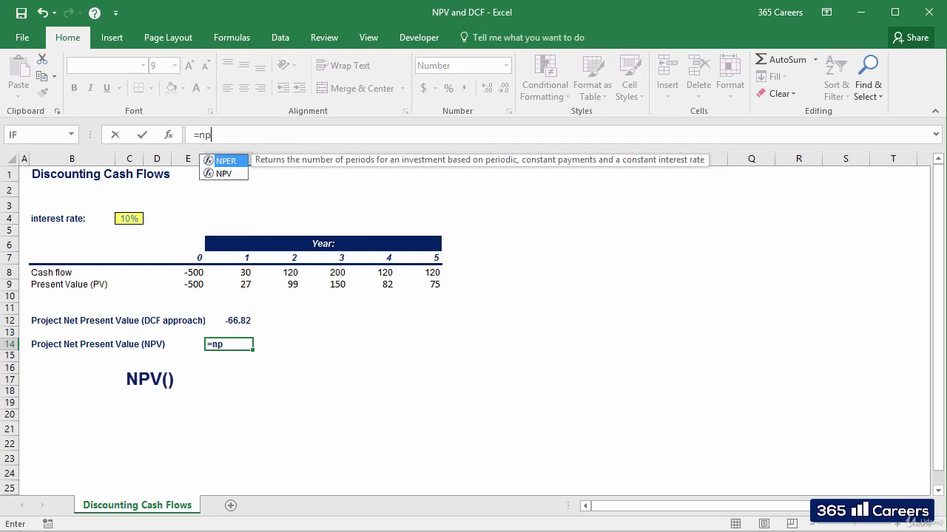
type("v")
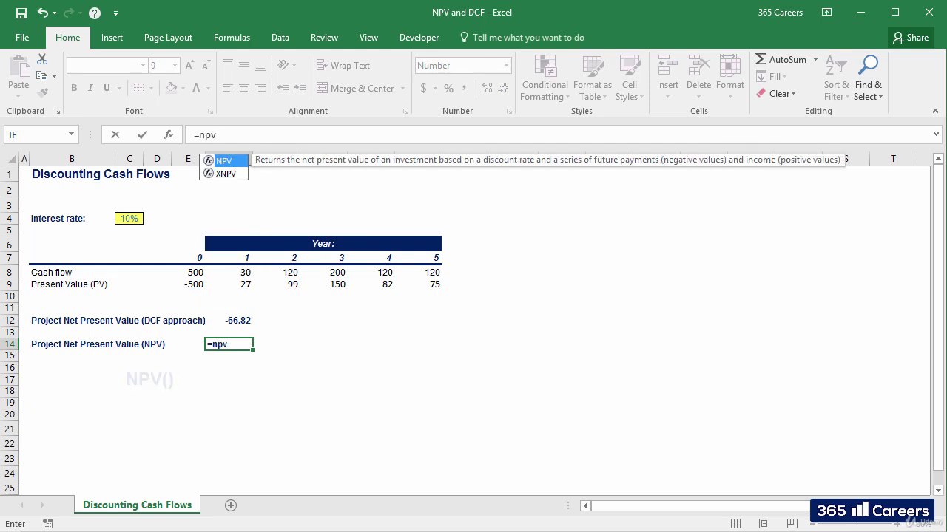
key("Tab")
key("Left")
key("Left")
key("Left")
key("Left")
key("Right")
key("Up")
key("Up")
key("Up")
key("Up")
key("Up")
key("Up")
key("Up")
key("Up")
key("Up")
key("Up")
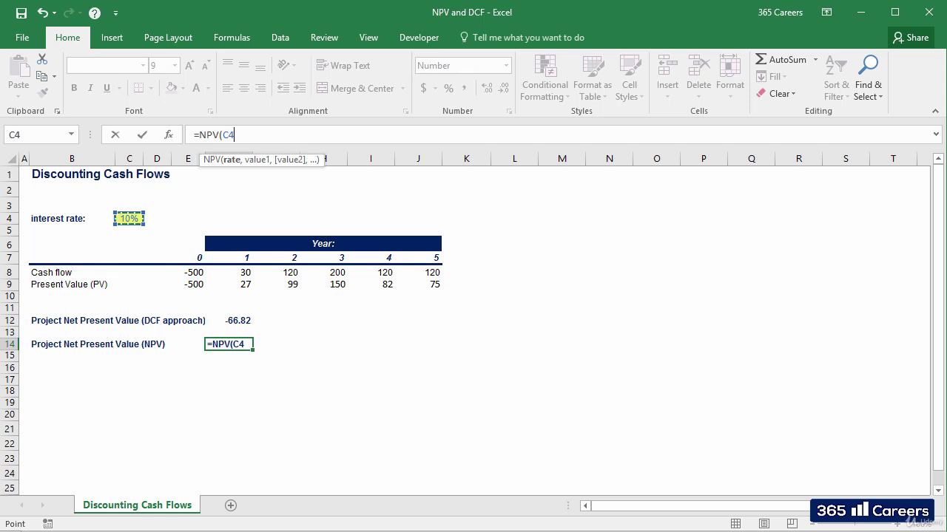
type(",")
Add the E8:J8 cash flows to complete =NPV(C4, E8:J8), then reopen it for review
key("Up")
key("Up")
key("Up")
key("Up")
key("Up")
key("Left")
key("Up")
key("shift+Right")
key("shift+Right")
key("shift+Right")
key("shift+Right")
key("shift+Right")
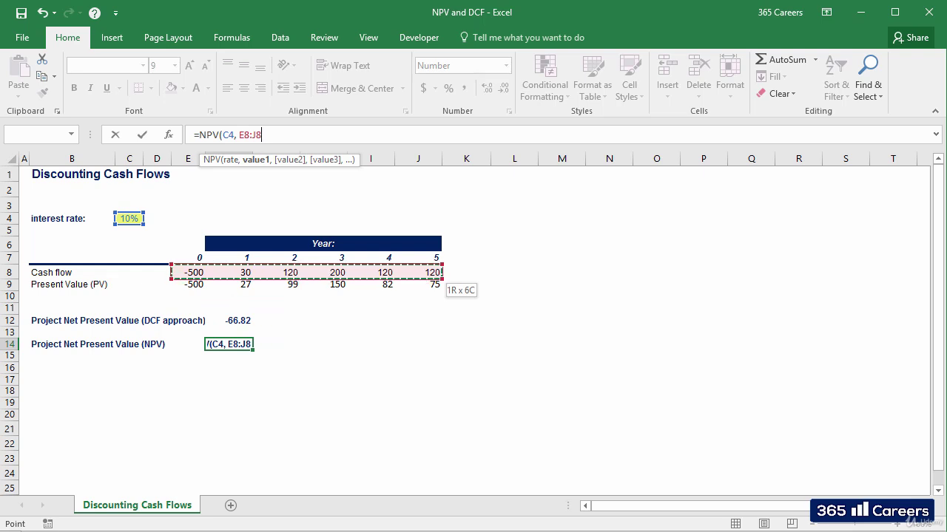
type(")")
key("ctrl+Return")
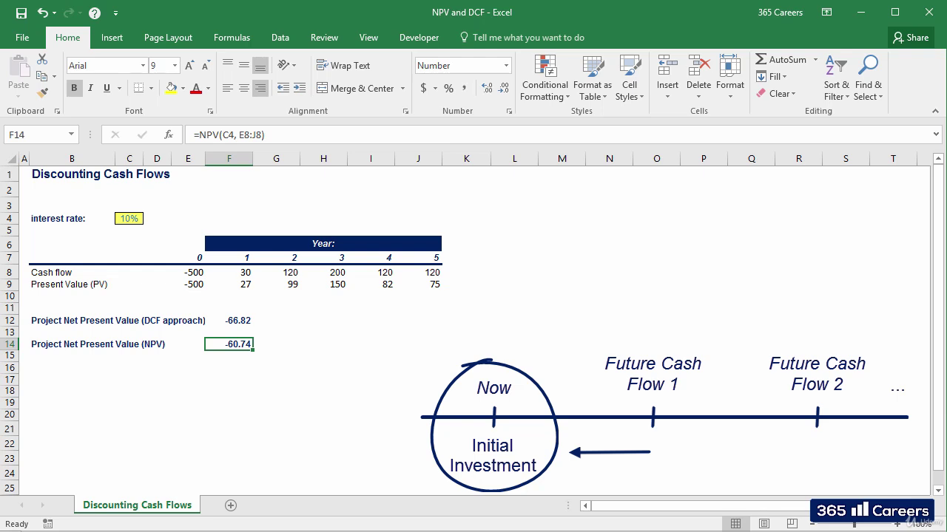
key("F2")
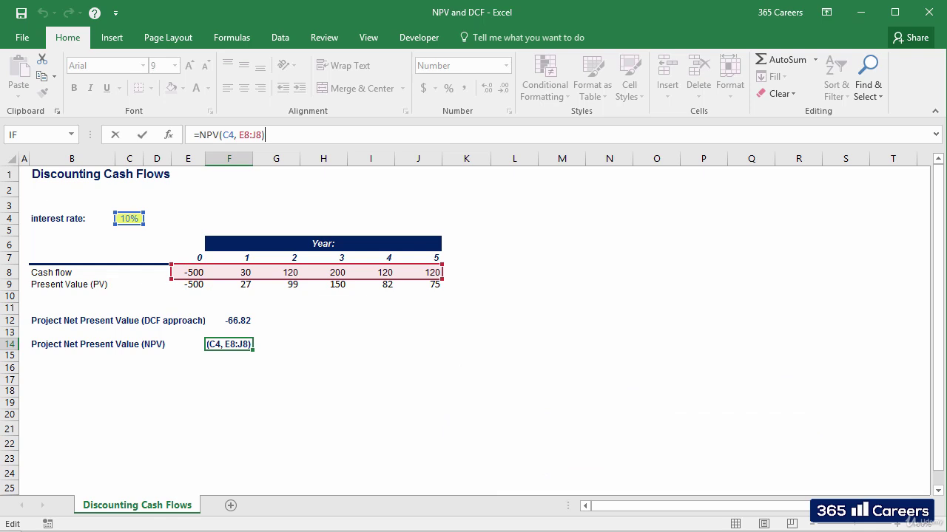
Rewrite F14 as a SUM starting with the year 0 cash flow E8 plus an NPV
key("Escape")
type("=sum")
key("Tab")
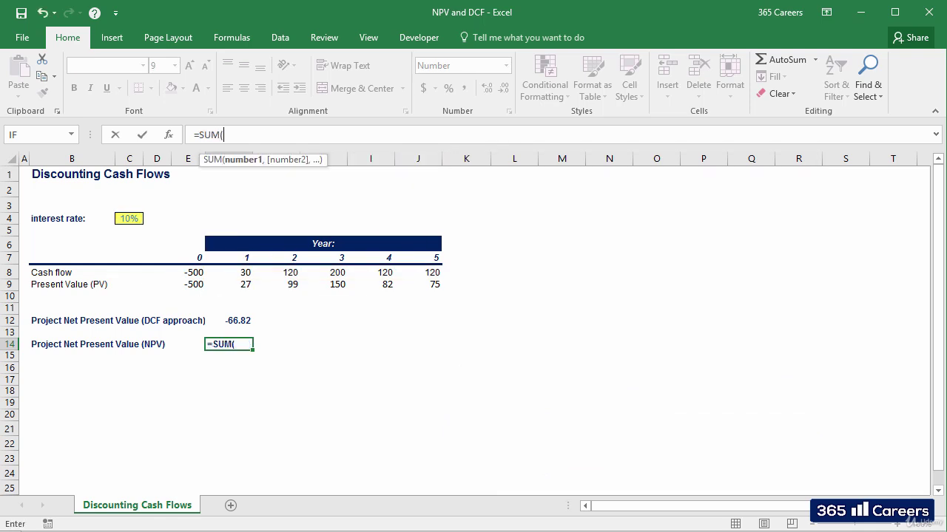
key("Up")
key("Up")
key("Up")
key("Up")
key("Up")
key("Up")
key("Left")
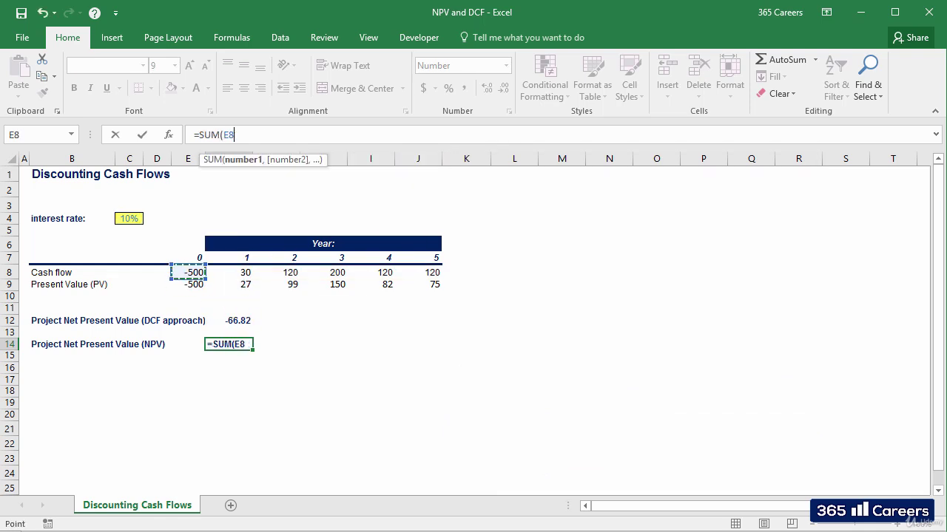
type(",")
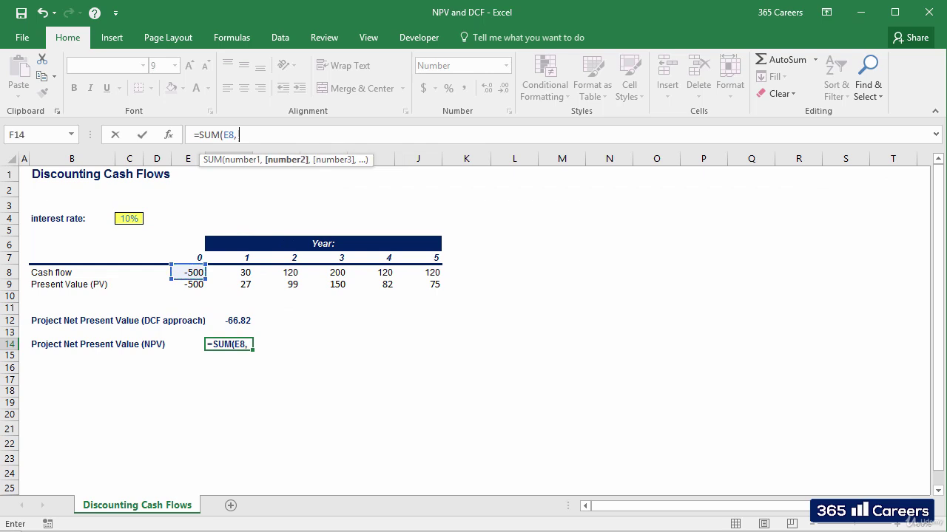
type(" npv")
key("Tab")
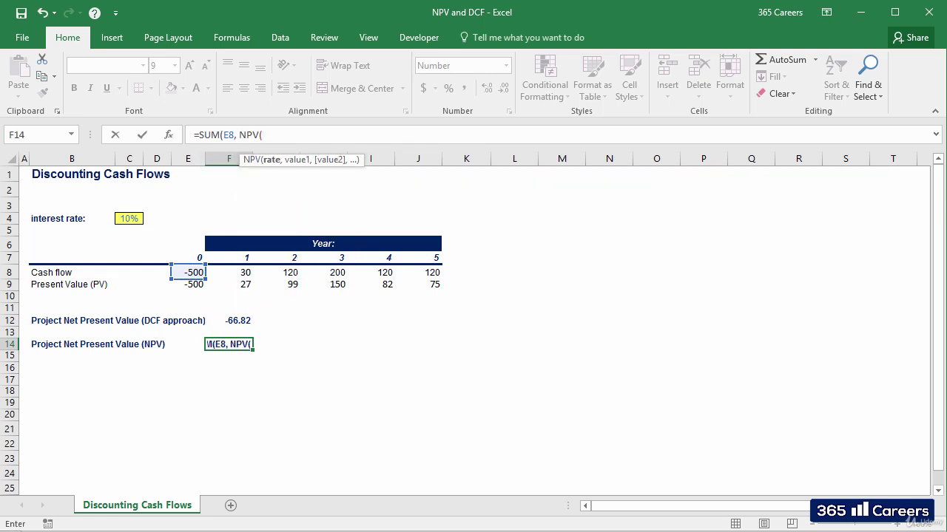
Give the inner NPV rate C4 and cash flows F8:J8, returning -66.82
key("ctrl+Left")
key("Right")
key("ctrl+Up")
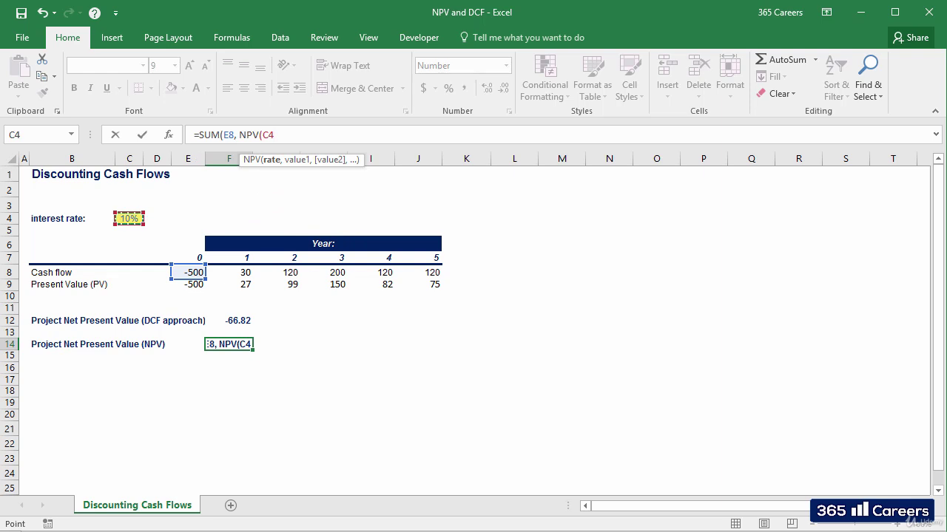
type(",")
key("Up")
key("Up")
key("Up")
key("Up")
key("Up")
key("Up")
key("Up")
key("Up")
key("Down")
key("Down")
key("shift+Right")
key("shift+Right")
key("shift+Right")
key("shift+Right")
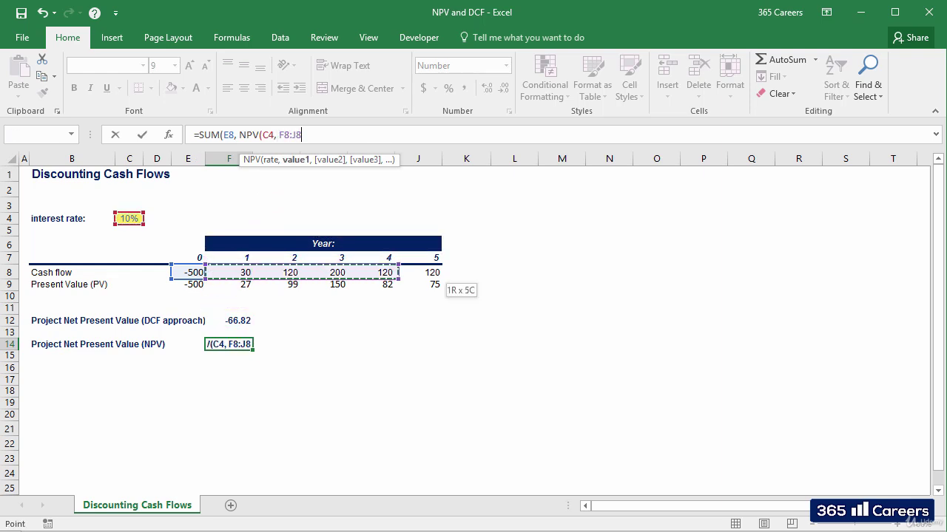
type("))")
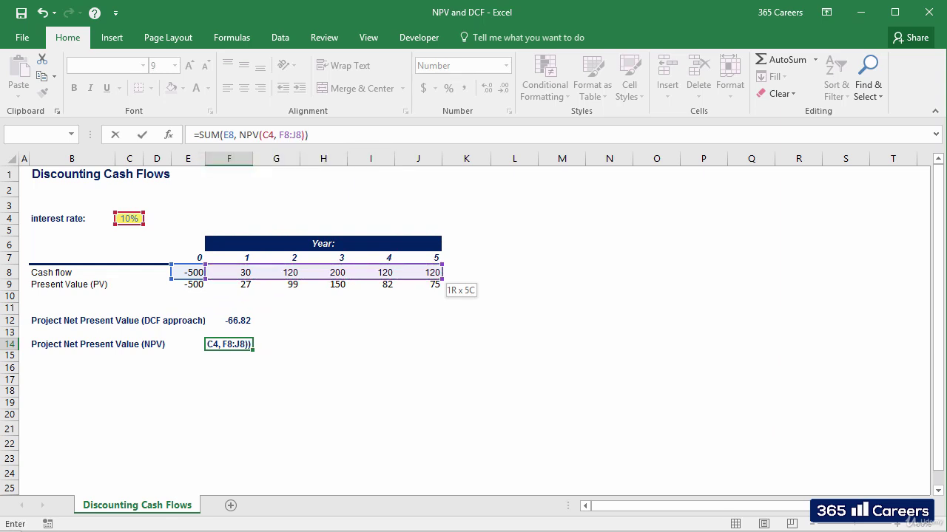
key("ctrl+Return")
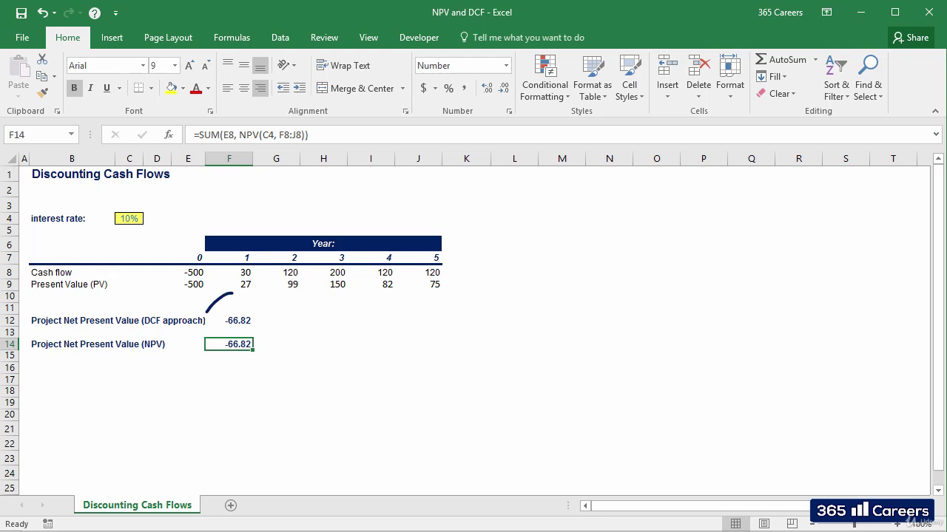